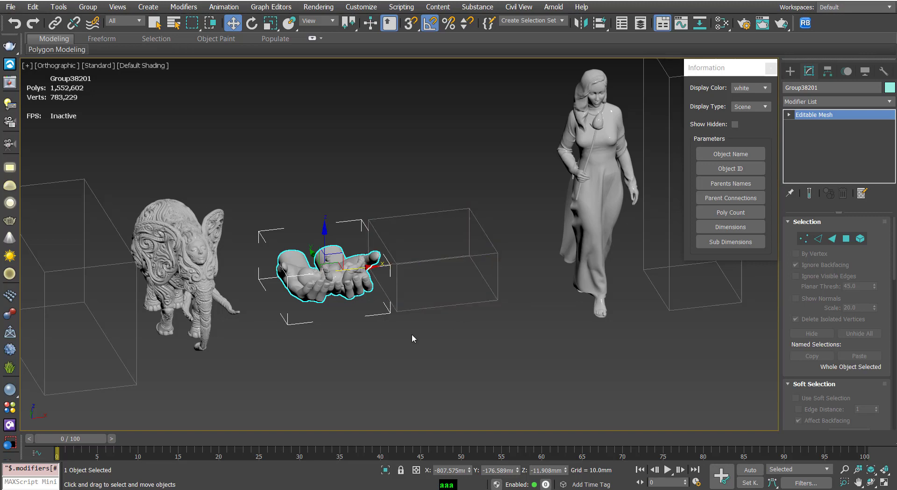
Pan across the scene until the woman figure, her tall box and both spheres are visible.
mouse_move(329, 342)
middle_down()
mouse_move(391, 340)
mouse_move(354, 346)
middle_up()
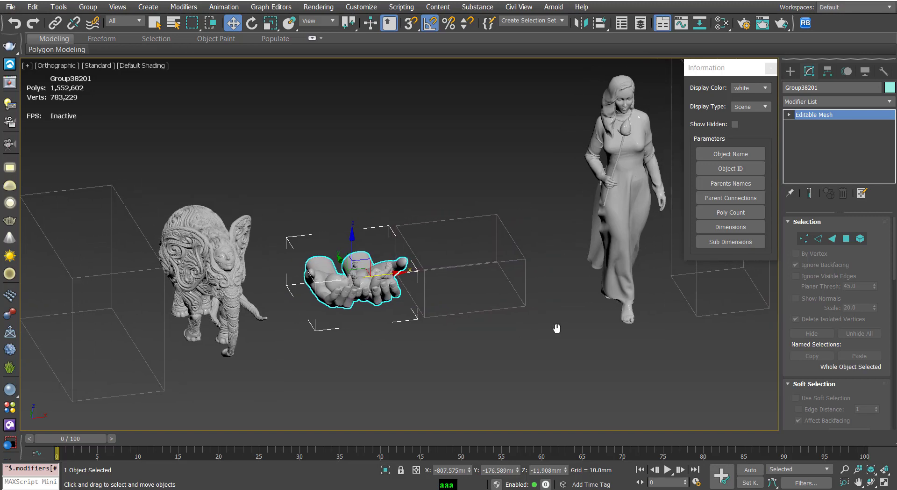
middle_drag(554, 324, 324, 344)
mouse_move(661, 314)
middle_down()
mouse_move(491, 314)
mouse_move(497, 305)
mouse_move(480, 302)
middle_up()
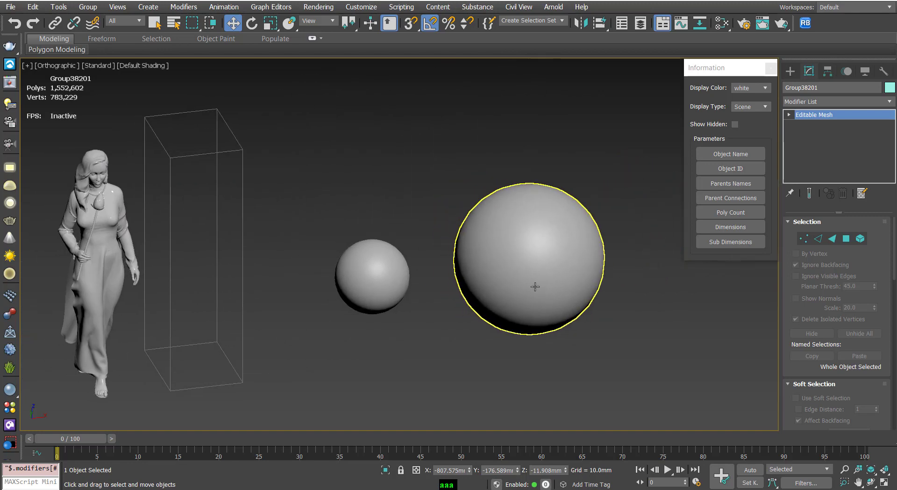
Turn on Poly Count labels and check the box (12) and the large sphere (960).
click(718, 216)
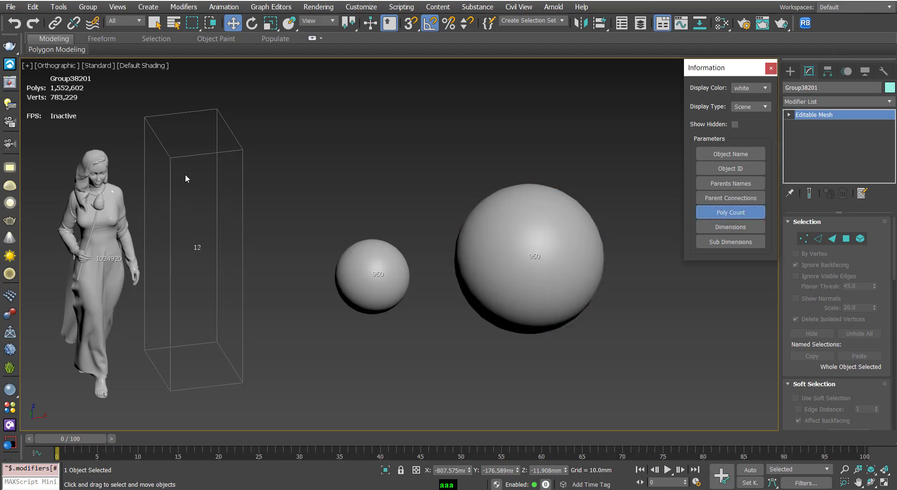
click(240, 180)
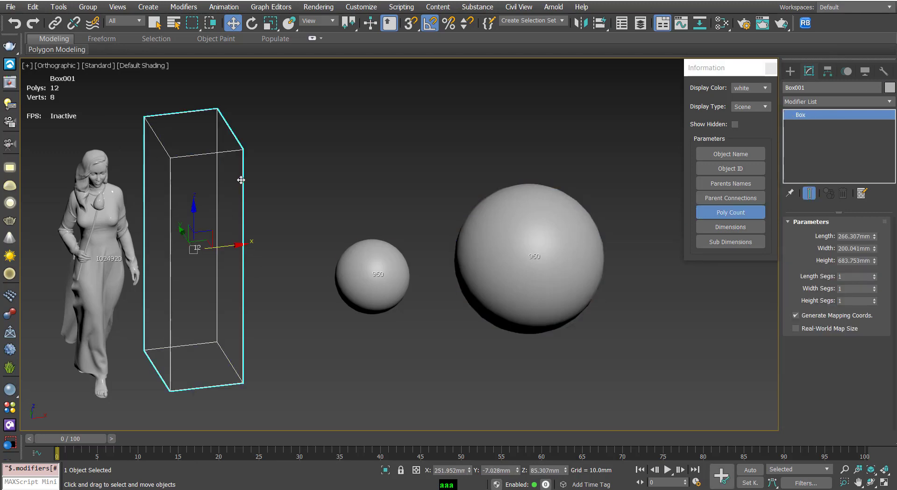
click(539, 248)
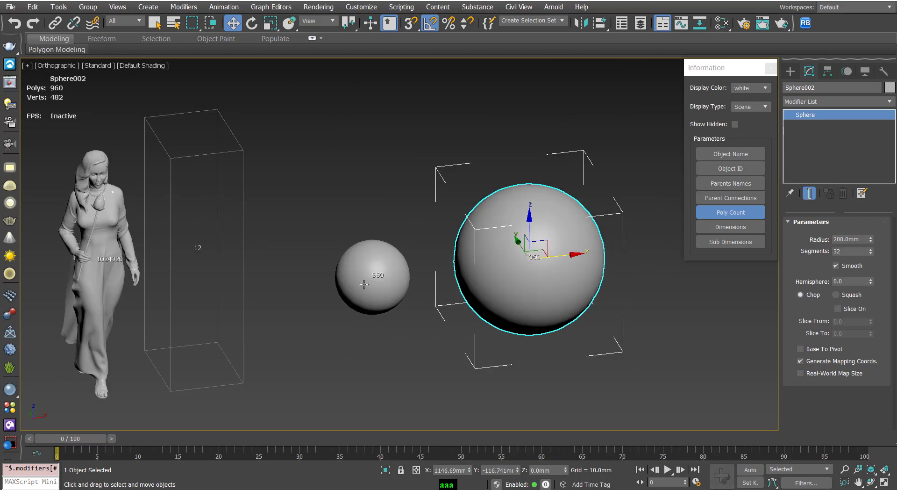
scroll(552, 237, up, 3)
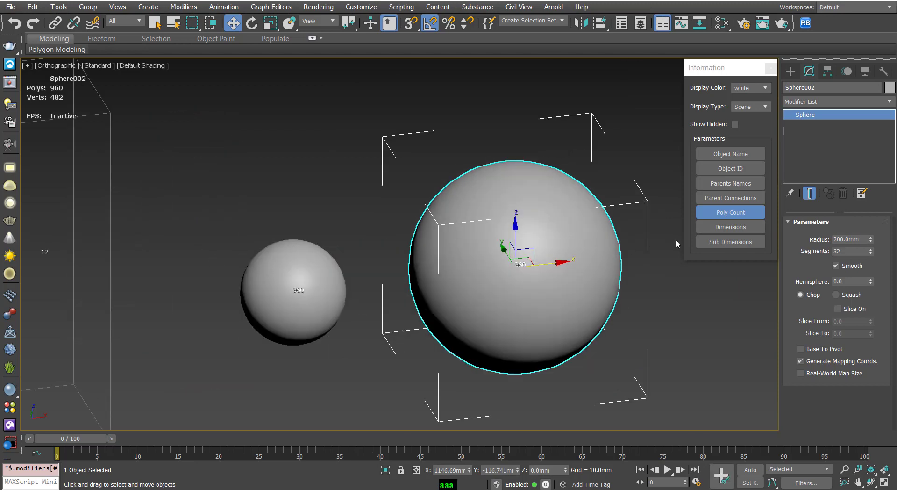
Switch the Information labels from polygon counts to Dimensions.
click(706, 231)
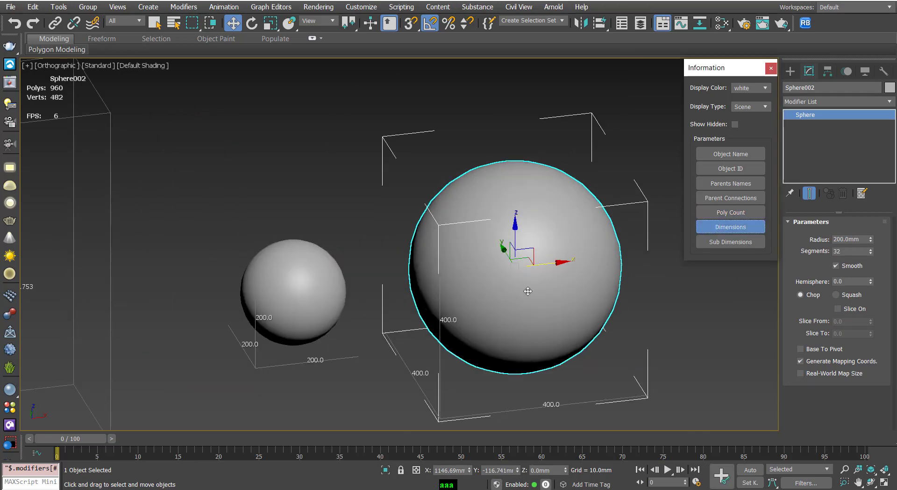
middle_drag(546, 311, 544, 303)
scroll(545, 304, up, 3)
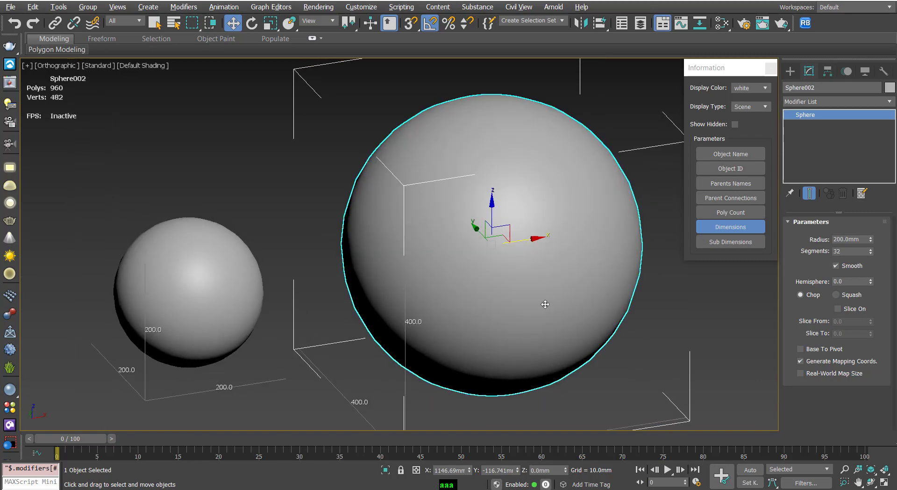
scroll(545, 305, down, 3)
Inspect the spheres from several angles, reading 200.0 on the small one and 400.0 on the large.
ctrl+click(316, 293)
alt+middle_drag(315, 293, 501, 312)
click(554, 253)
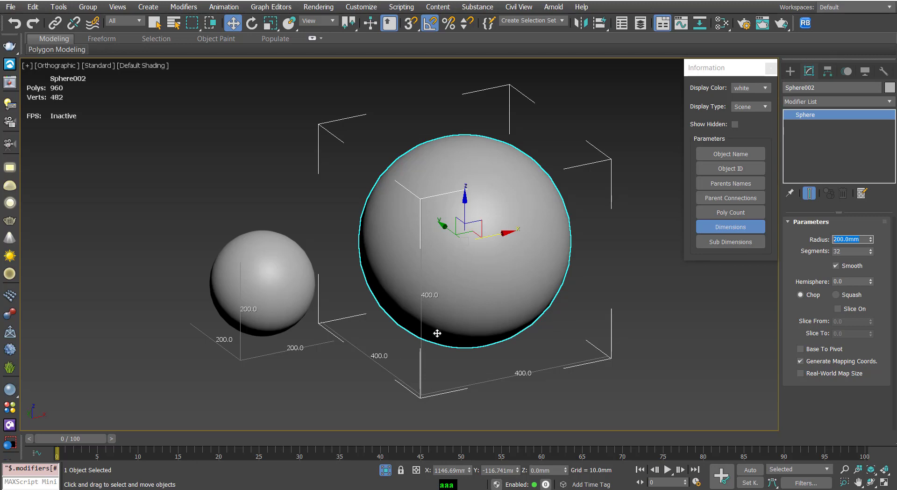
mouse_move(436, 333)
alt+middle_down()
mouse_move(415, 315)
mouse_move(288, 294)
alt+middle_up()
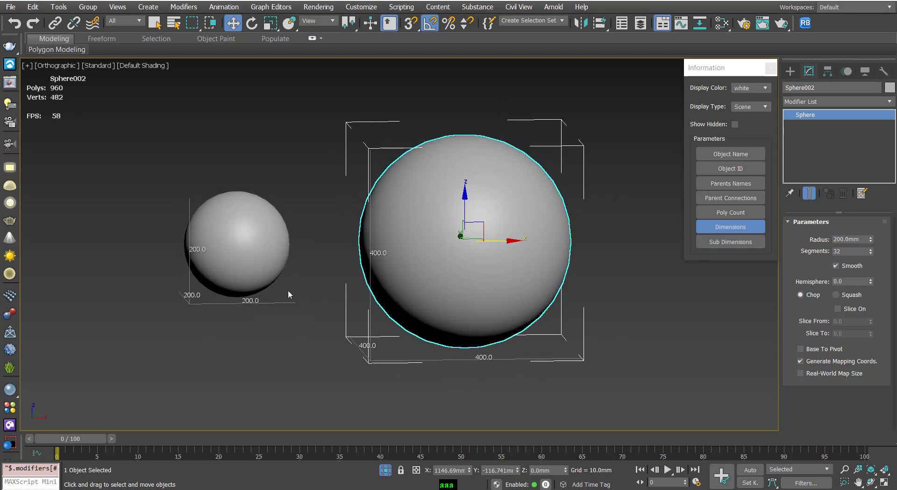
click(254, 257)
mouse_move(205, 262)
alt+middle_down()
mouse_move(241, 279)
mouse_move(255, 250)
mouse_move(247, 259)
mouse_move(272, 268)
alt+middle_up()
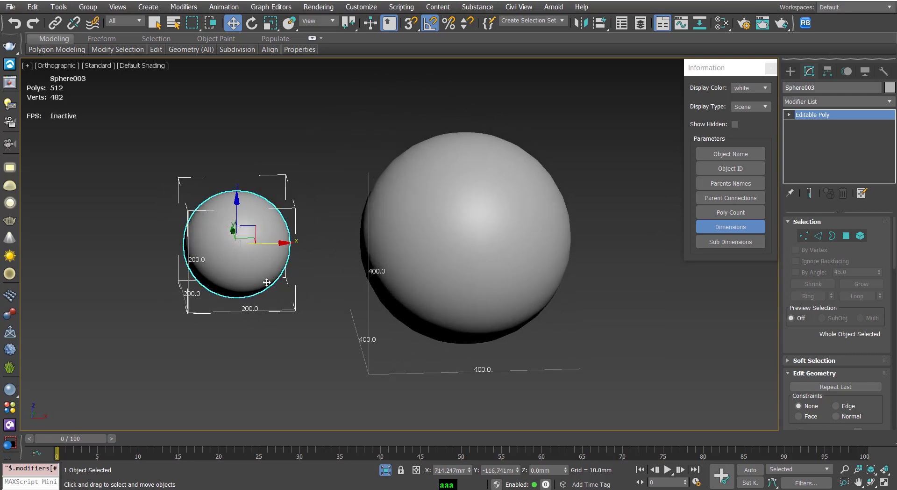
alt+middle_drag(213, 244, 259, 128)
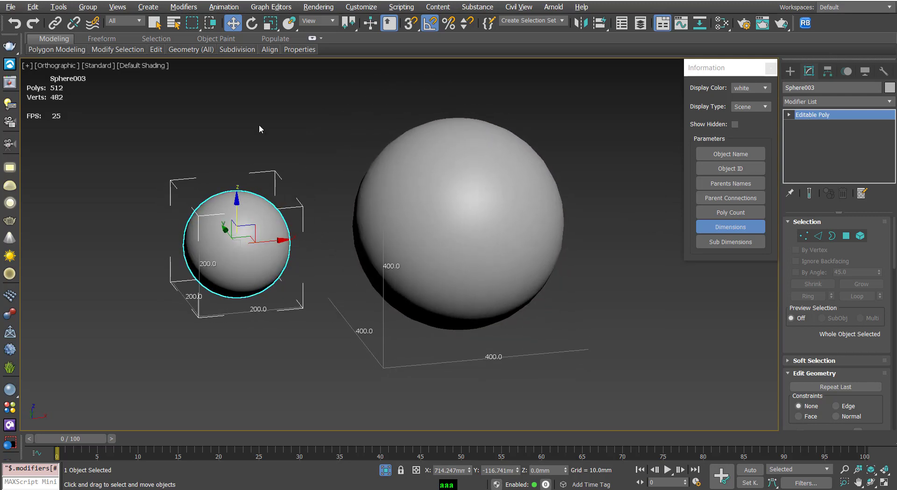
Scale the small sphere by 200% in the Scale type-in so it measures 400.0 per side.
right_click(263, 24)
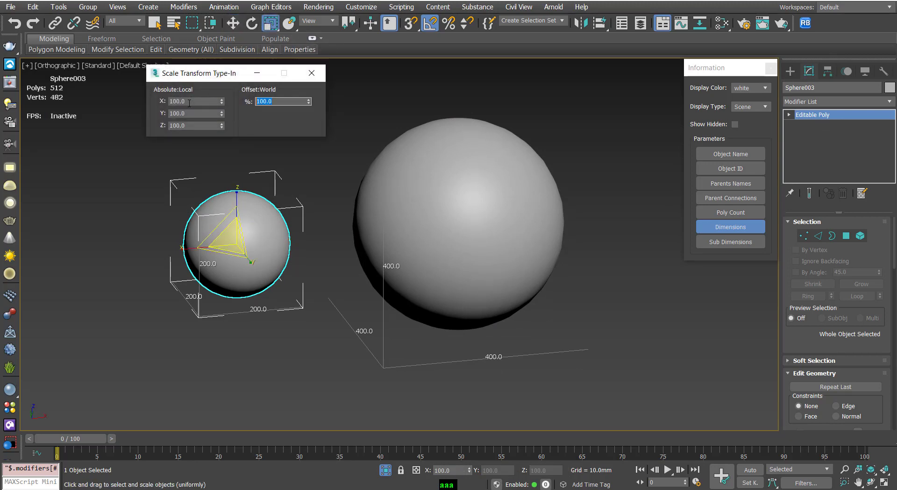
key(Return)
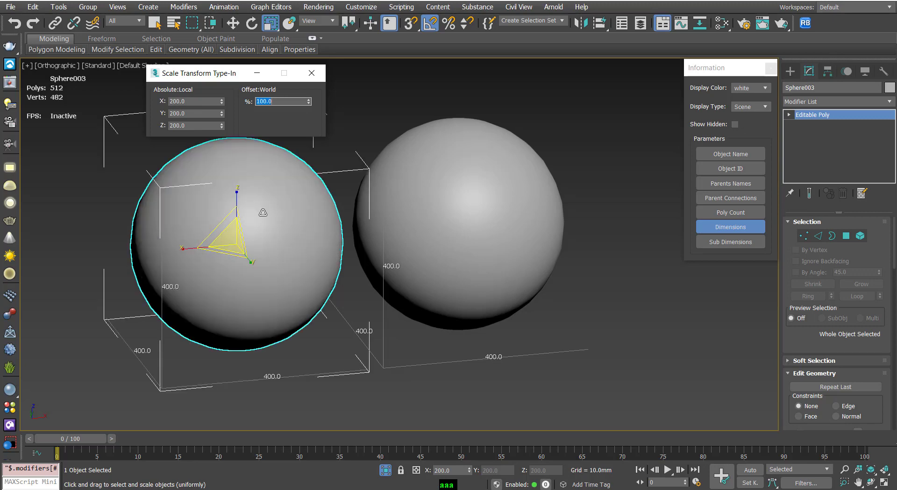
mouse_move(317, 350)
alt+middle_down()
mouse_move(329, 342)
mouse_move(326, 380)
alt+middle_up()
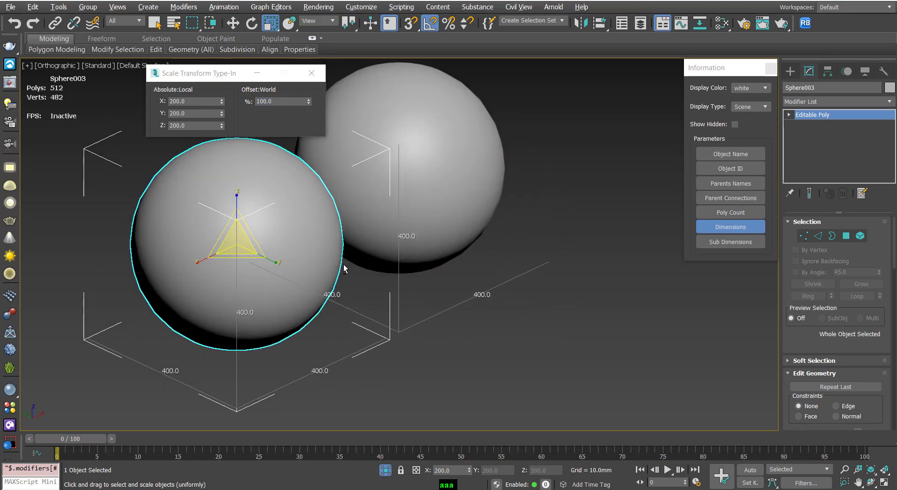
mouse_move(345, 266)
alt+middle_down()
mouse_move(305, 267)
mouse_move(283, 173)
alt+middle_up()
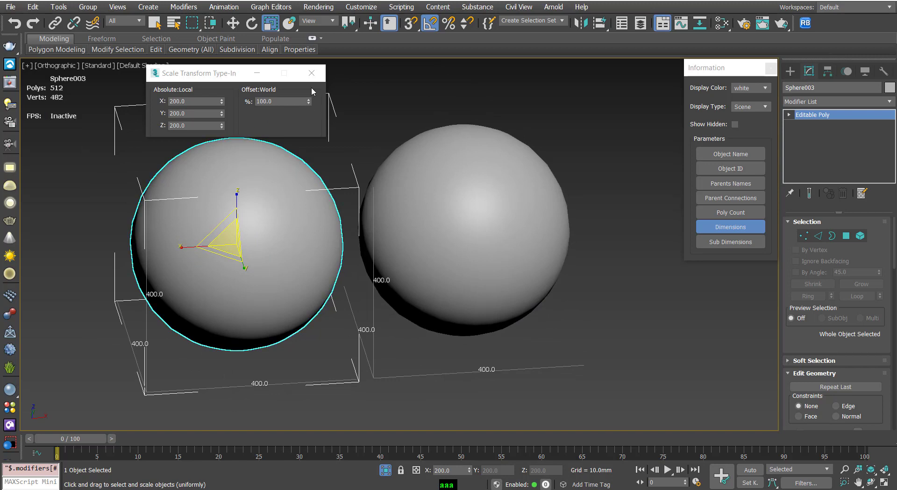
click(311, 73)
mouse_move(234, 243)
mouse_down()
mouse_move(243, 262)
mouse_move(248, 242)
mouse_up()
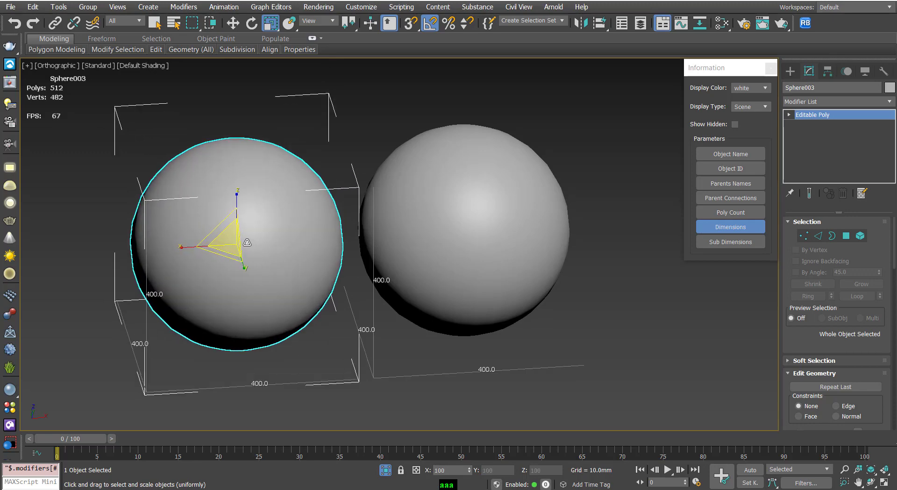
key(w)
mouse_move(280, 255)
alt+middle_down()
mouse_move(377, 226)
mouse_move(393, 246)
alt+middle_up()
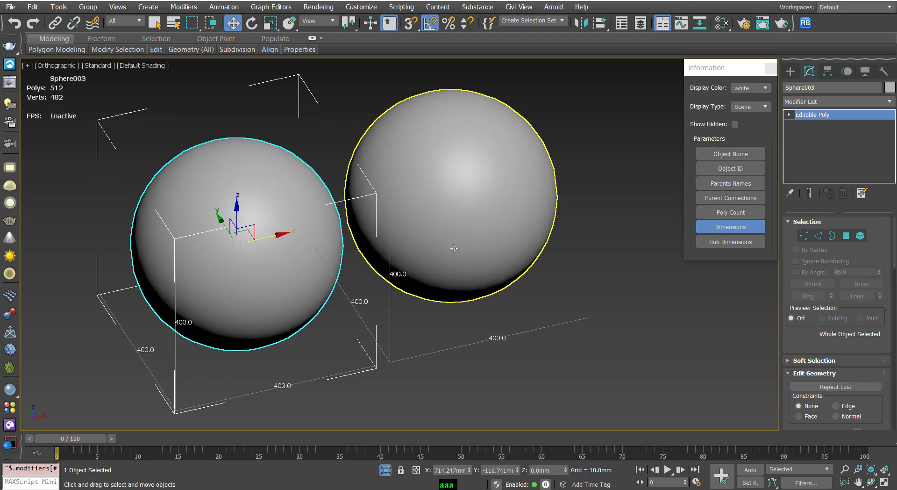
alt+middle_drag(454, 248, 473, 247)
scroll(514, 252, down, 5)
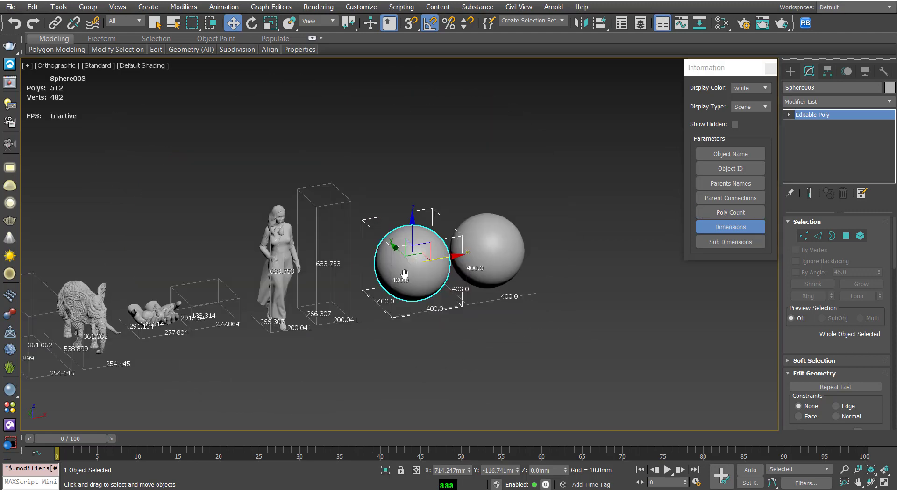
scroll(404, 262, up, 1)
click(350, 225)
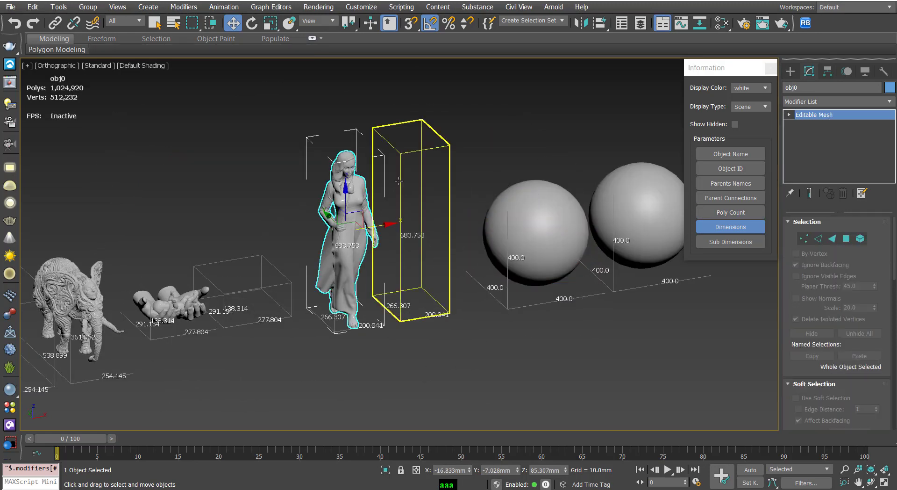
ctrl+click(402, 182)
key(z)
alt+middle_drag(376, 242, 469, 231)
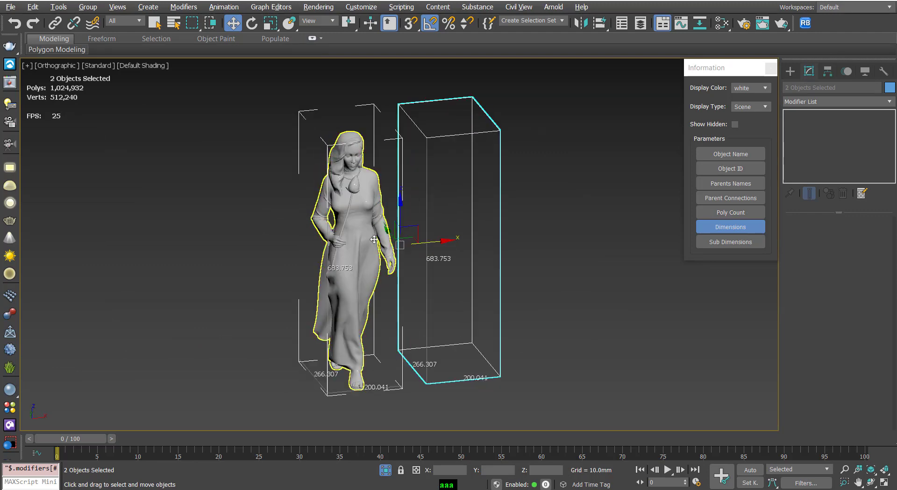
click(468, 232)
alt+middle_drag(430, 322, 449, 323)
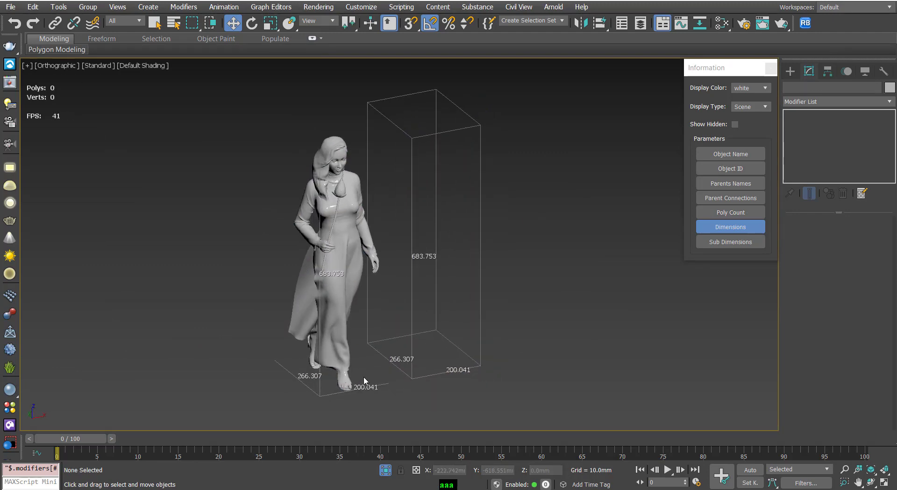
click(337, 303)
alt+middle_drag(337, 303, 381, 388)
scroll(382, 383, up, 3)
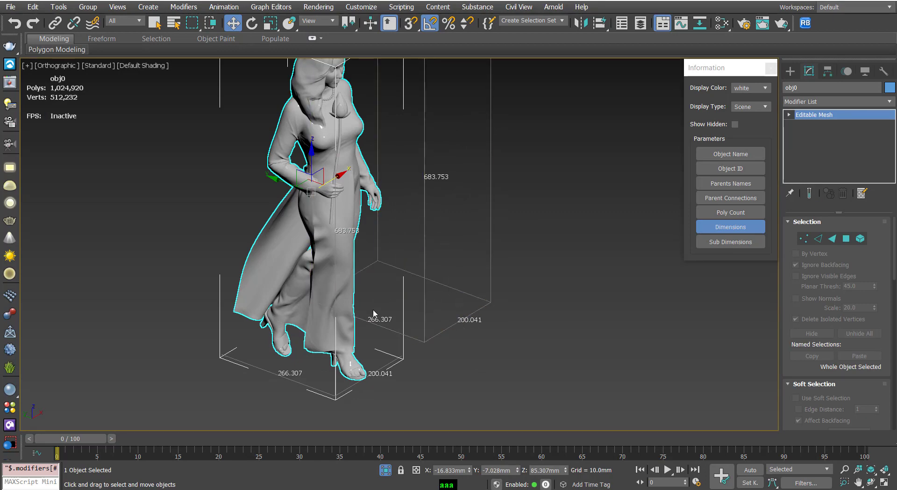
alt+middle_drag(373, 310, 398, 297)
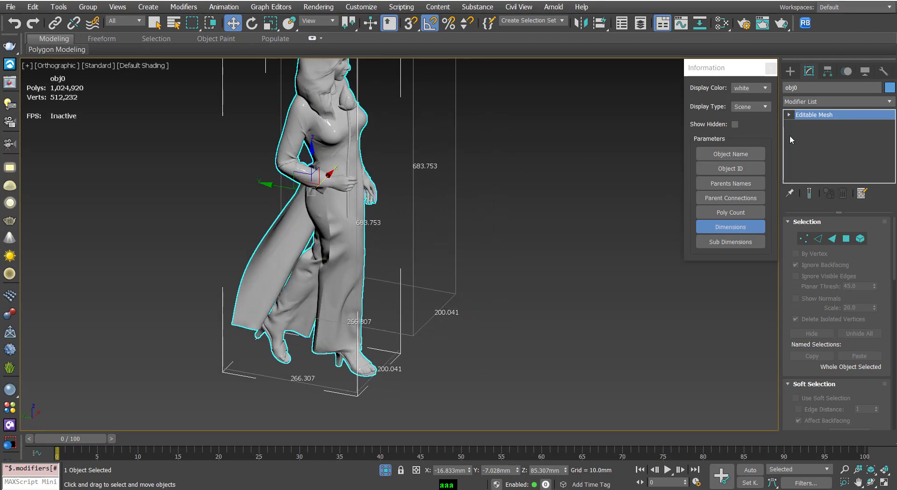
Leave vertex editing on the woman figure and select her reference box Box001.
key(1)
alt+middle_drag(419, 224, 393, 223)
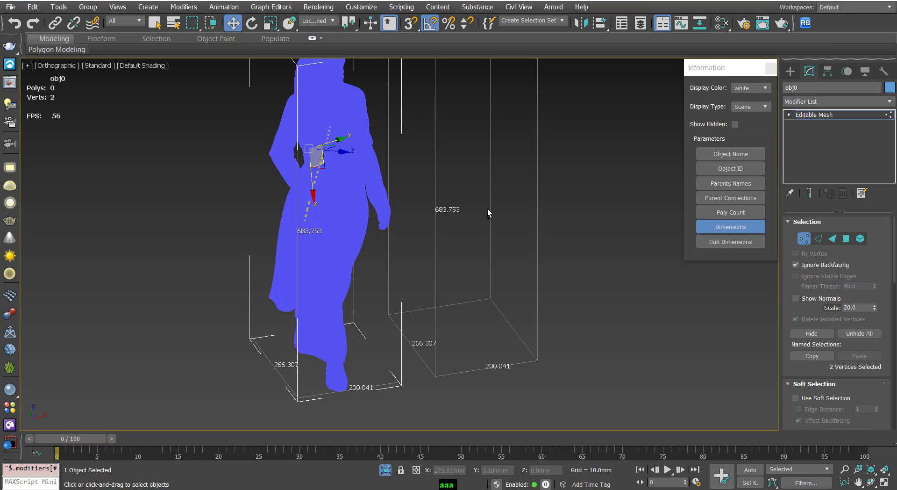
key(1)
click(560, 207)
click(537, 196)
mouse_move(517, 222)
middle_down()
mouse_move(514, 239)
mouse_move(477, 231)
mouse_move(492, 229)
middle_up()
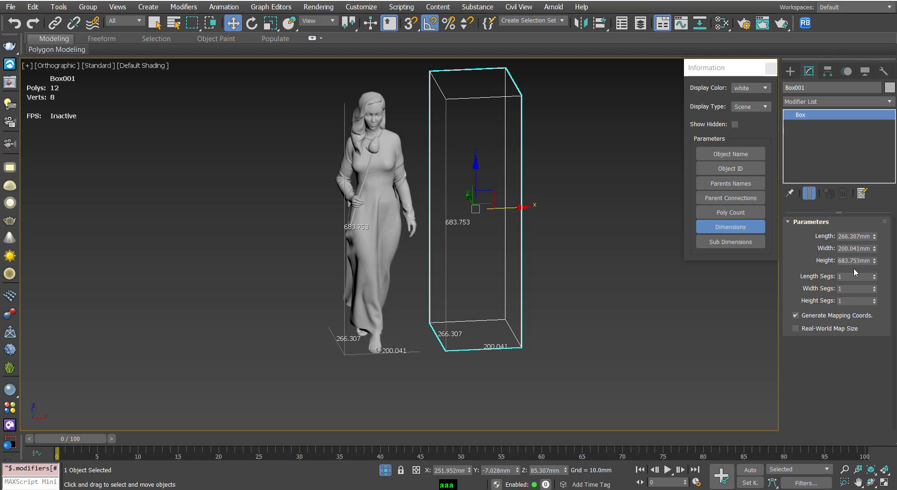
Compare the woman figure against Box001 from several angles, ending on a side view.
alt+middle_drag(509, 218, 468, 225)
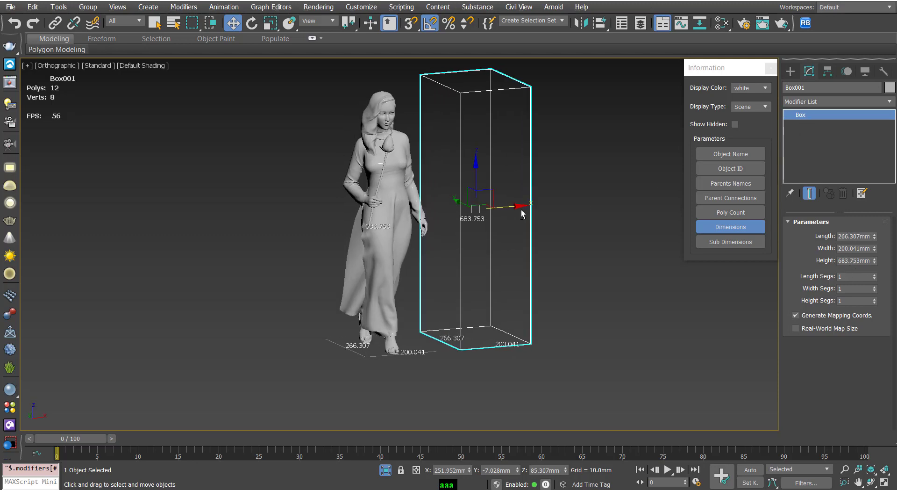
click(402, 243)
alt+middle_drag(417, 258, 446, 254)
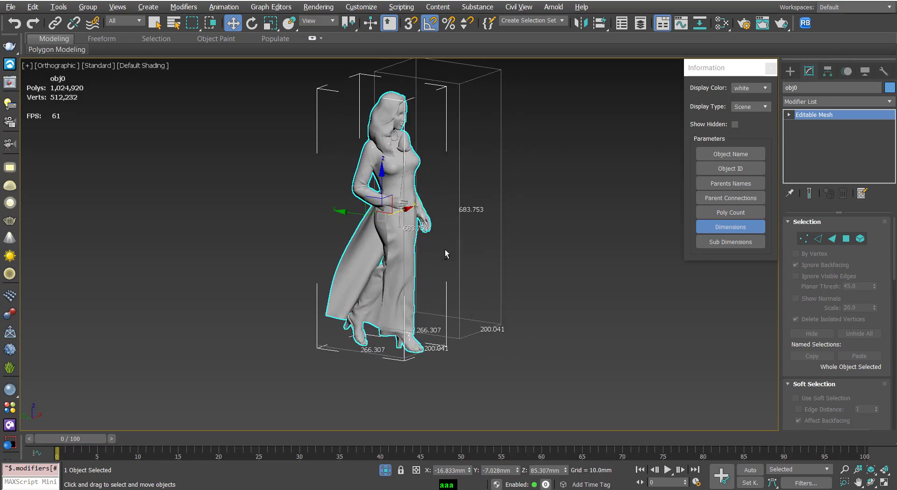
click(460, 193)
alt+middle_drag(394, 179, 420, 231)
key(F3)
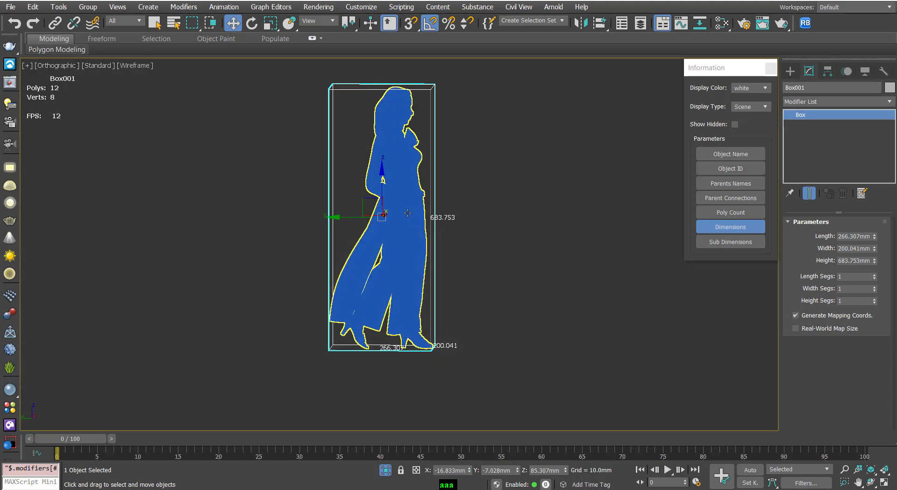
scroll(406, 223, up, 2)
key(l)
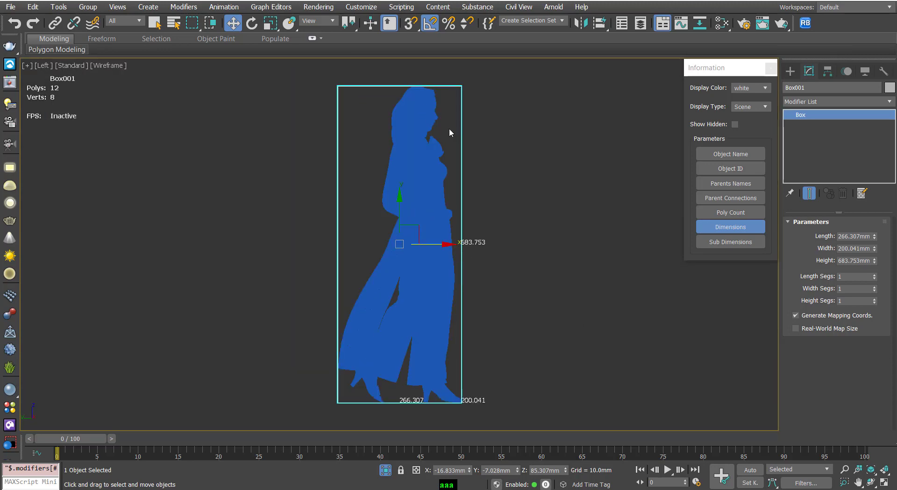
key(f)
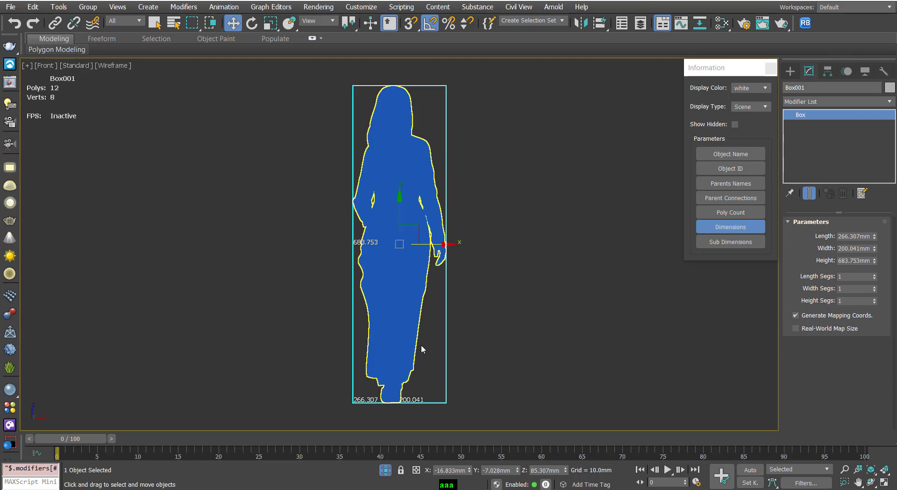
key(p)
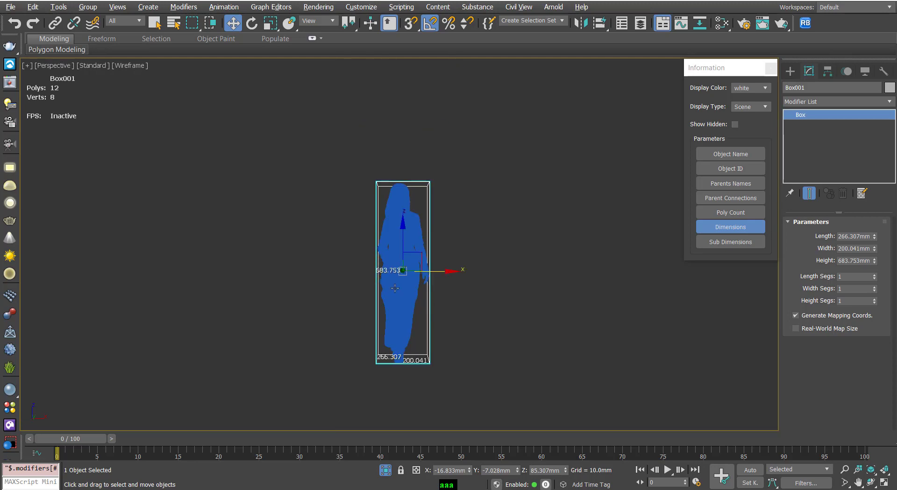
mouse_move(463, 305)
alt+middle_down()
mouse_move(484, 311)
mouse_move(402, 312)
mouse_move(443, 320)
mouse_move(439, 331)
alt+middle_up()
In shaded view, slide Box001 right and scale the woman uniformly down to about 387.544 tall.
key(F3)
drag(415, 250, 433, 279)
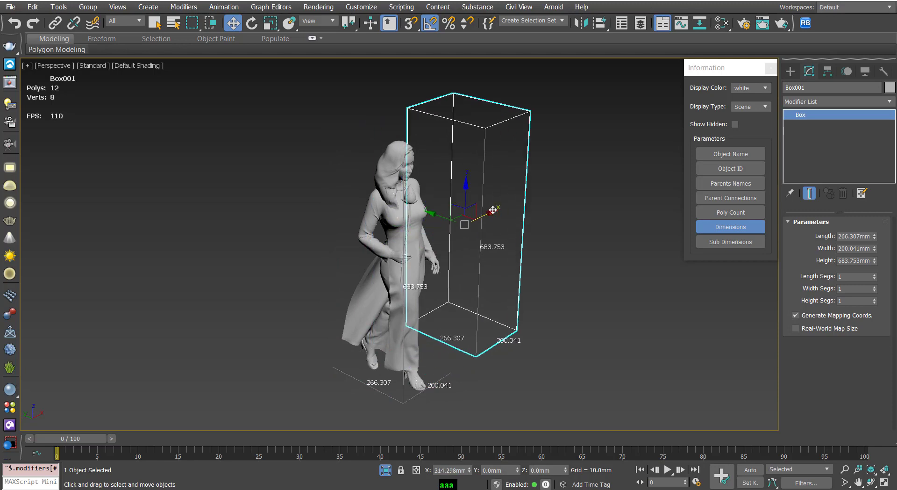
click(380, 264)
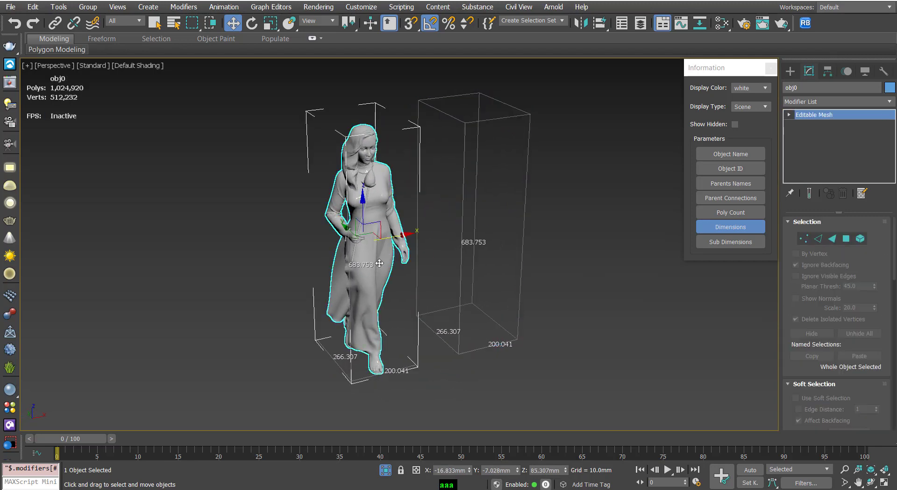
key(r)
drag(363, 236, 368, 270)
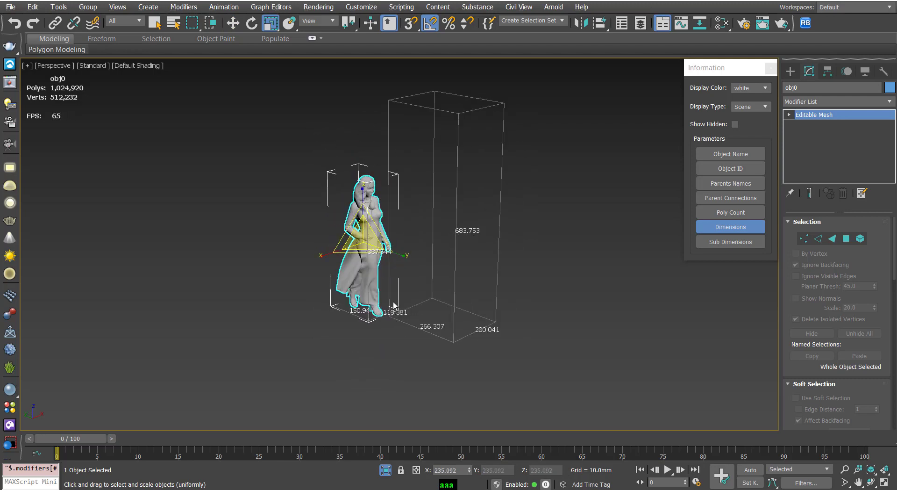
scroll(377, 306, up, 5)
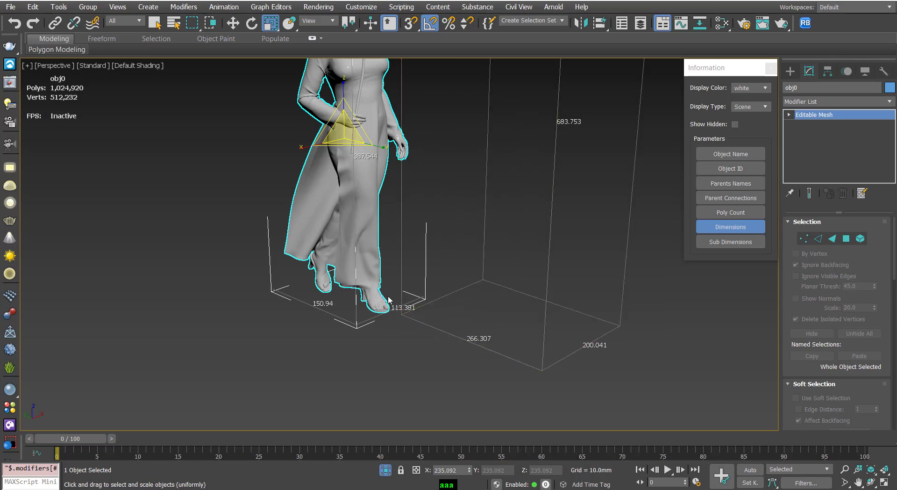
scroll(395, 292, down, 5)
Pan to the hands-with-baby model, select Group38201 and frame it.
key(w)
scroll(361, 333, down, 2)
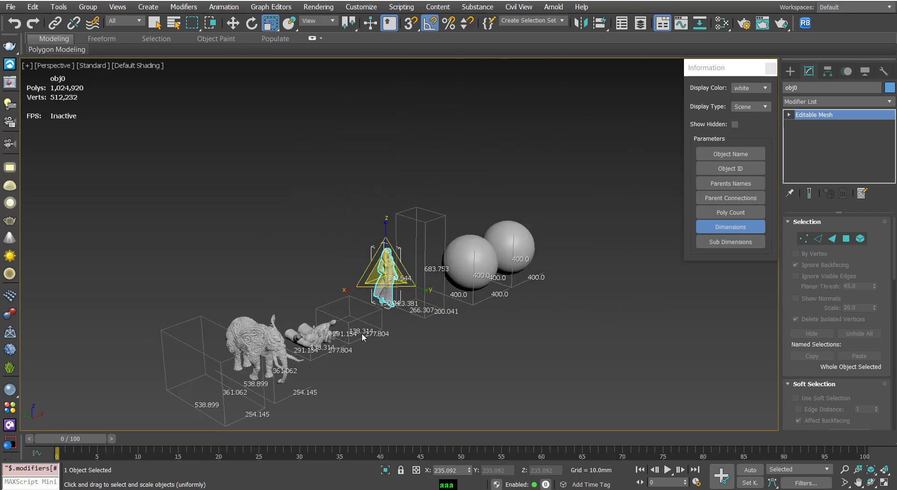
scroll(354, 338, up, 5)
scroll(333, 346, up, 3)
middle_drag(333, 348, 376, 314)
click(376, 314)
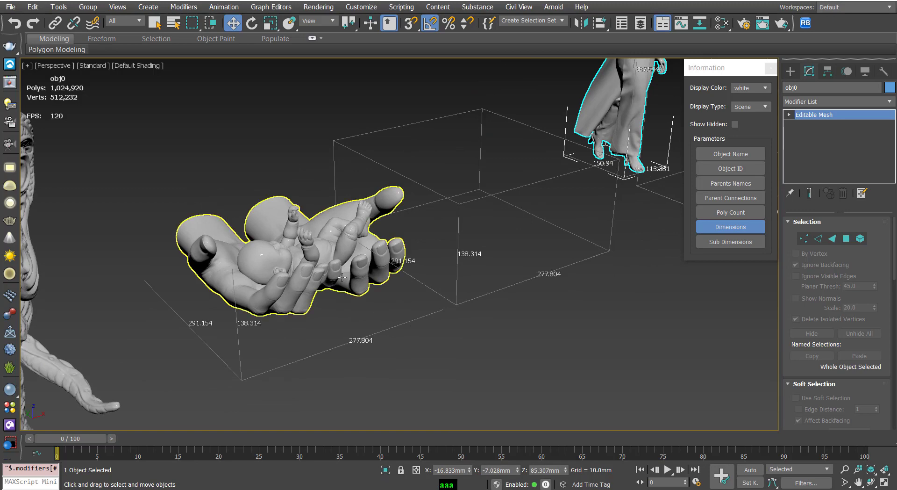
key(z)
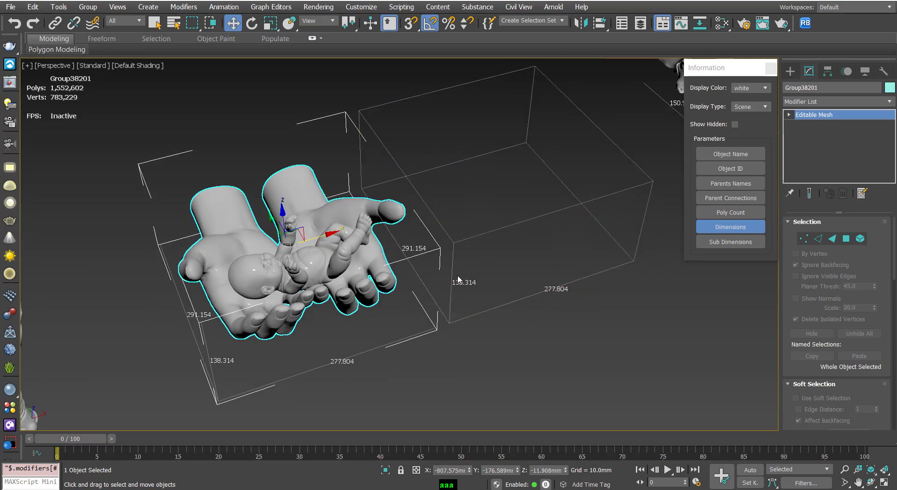
Frame the hands together with Box003, then select only Box003 for moving.
click(448, 262)
ctrl+click(354, 278)
key(z)
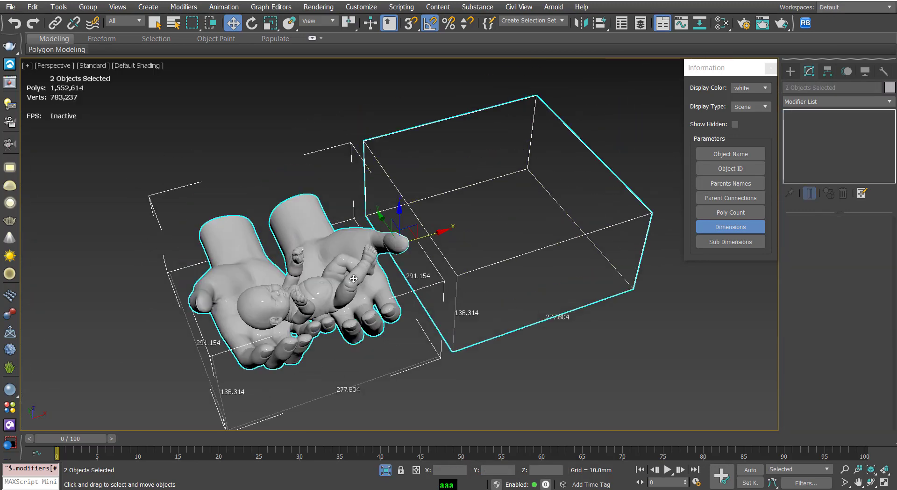
click(513, 366)
click(505, 334)
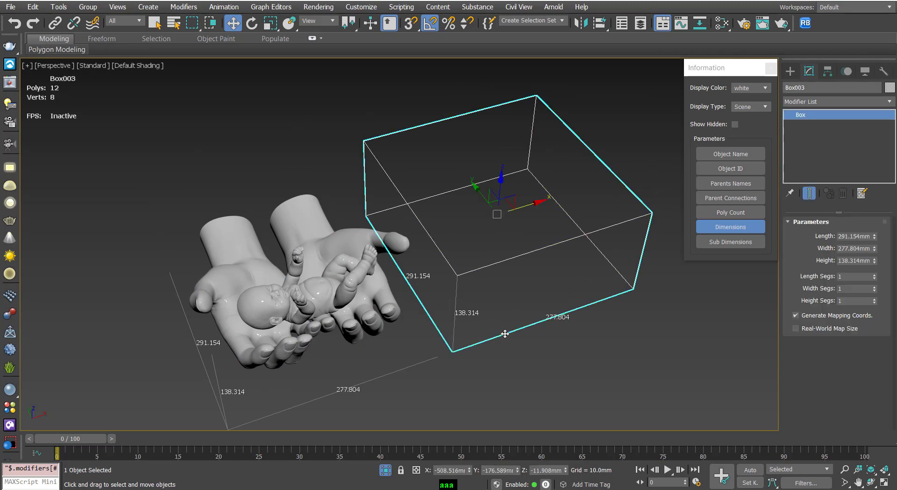
click(376, 299)
Move Box003 onto the hands and check the fit in wireframe from front and left views.
mouse_move(334, 328)
alt+middle_down()
mouse_move(362, 306)
mouse_move(345, 288)
mouse_move(376, 285)
alt+middle_up()
key(F3)
key(f)
key(z)
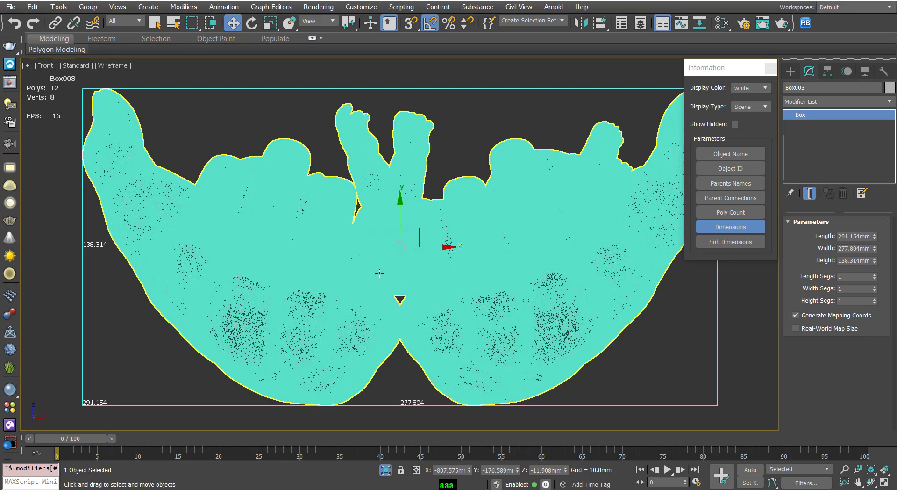
key(l)
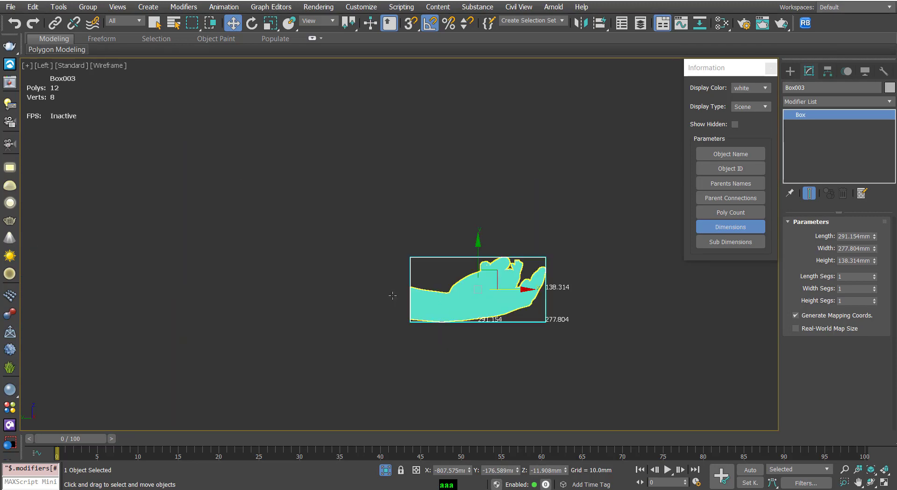
scroll(397, 280, up, 3)
key(z)
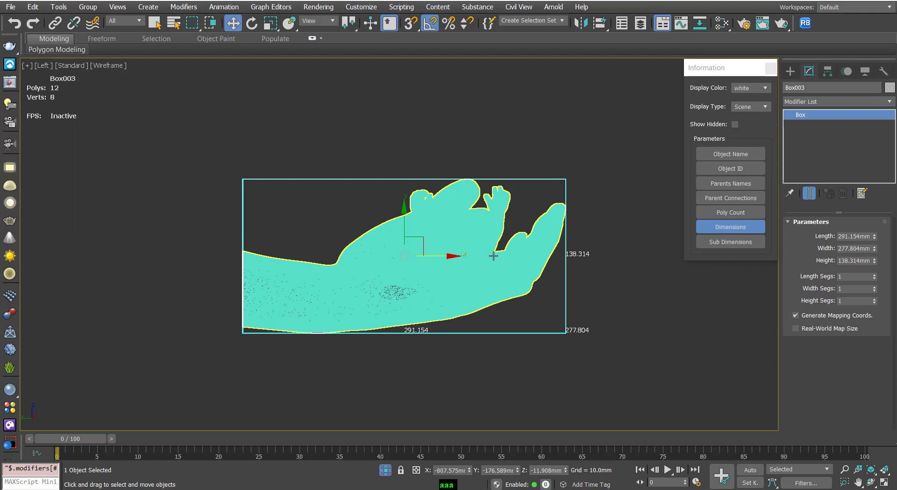
key(p)
scroll(486, 243, down, 2)
In shaded perspective, orbit around the hands and move Box003 off them to the left.
key(F3)
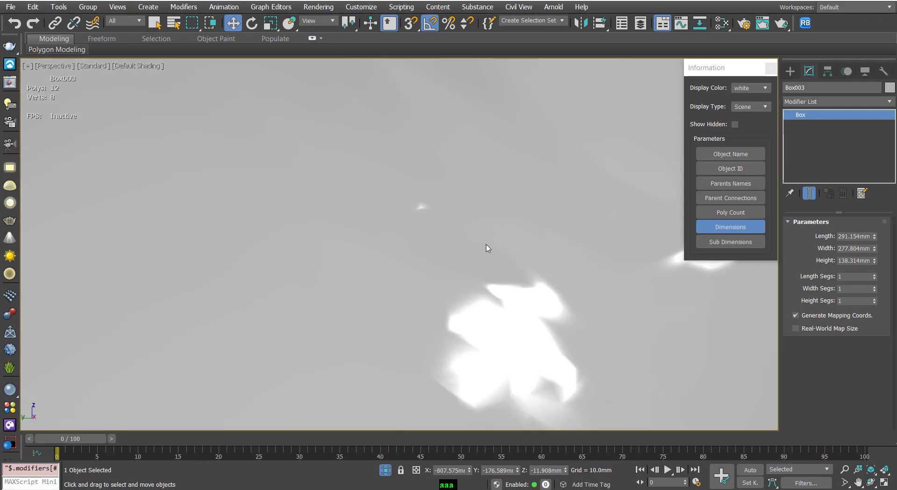
scroll(487, 243, down, 3)
scroll(488, 244, down, 3)
scroll(491, 244, down, 2)
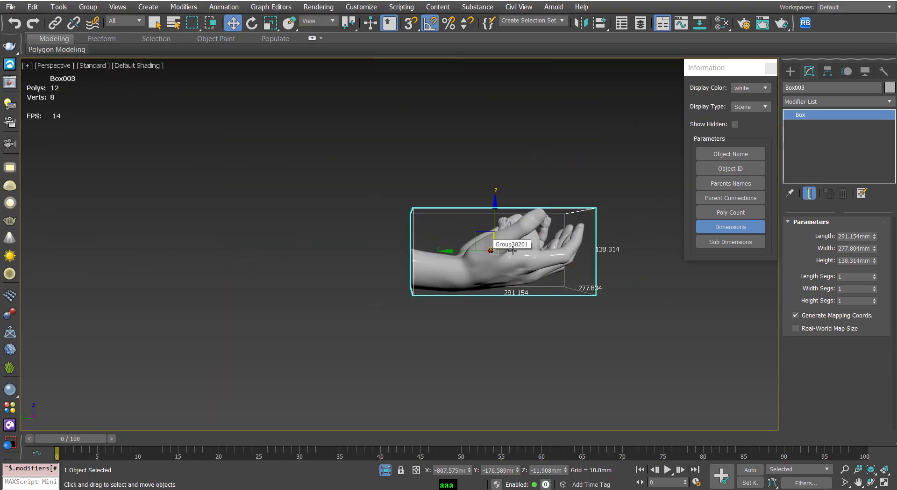
mouse_move(476, 276)
alt+middle_down()
mouse_move(477, 295)
mouse_move(517, 281)
mouse_move(509, 290)
alt+middle_up()
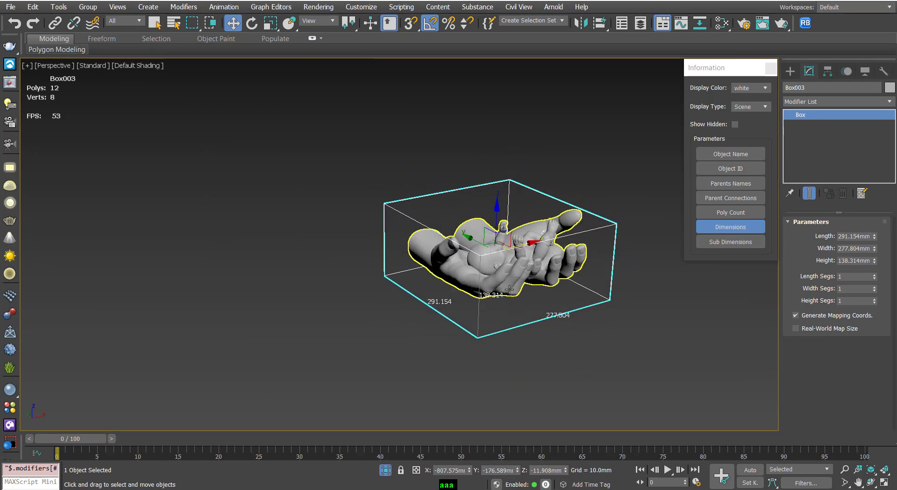
drag(517, 251, 374, 299)
scroll(511, 258, up, 2)
Scale the hands model Group38201 to 50% with the Scale Transform Type-In.
click(511, 259)
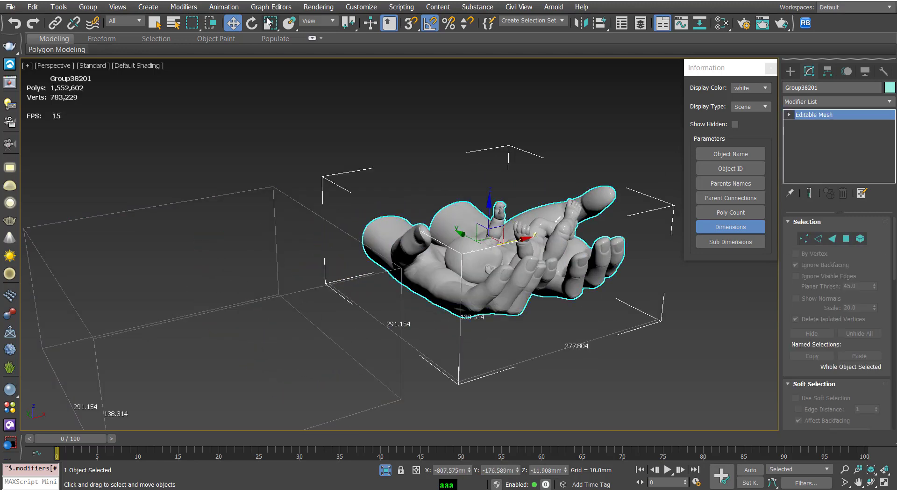
key(r)
key(F12)
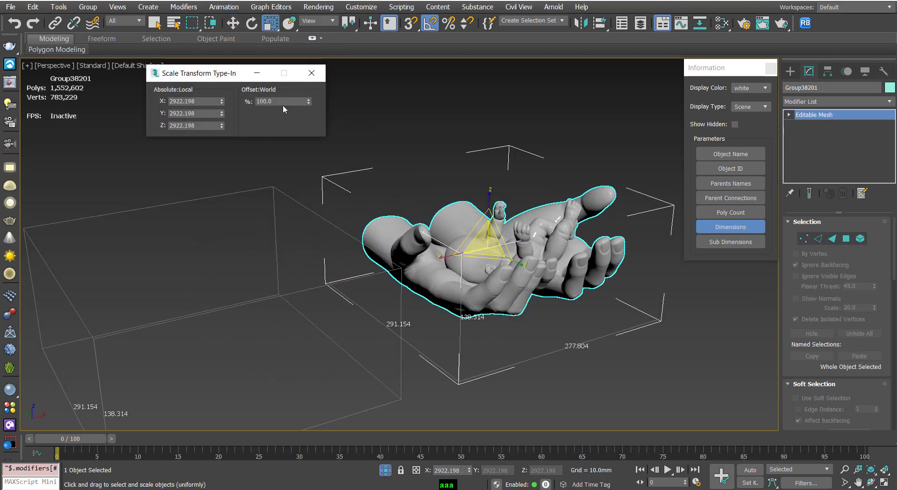
text(50)
key(Return)
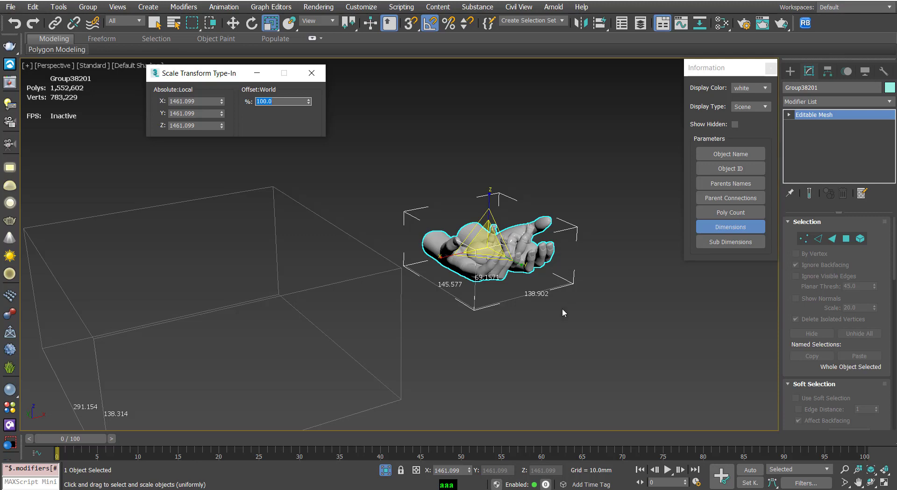
Scale Box003 to 50%, making it 145.577 × 138.902 × 69.157.
click(403, 303)
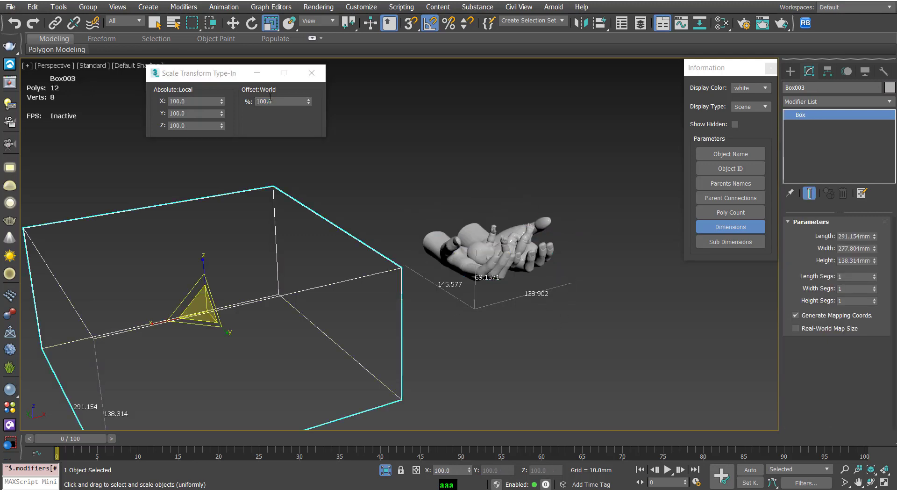
text(50)
key(Return)
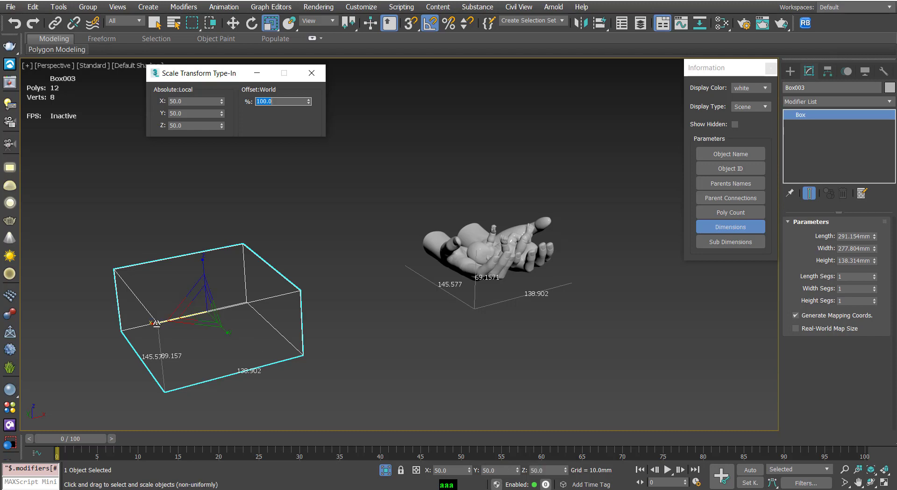
drag(242, 76, 137, 70)
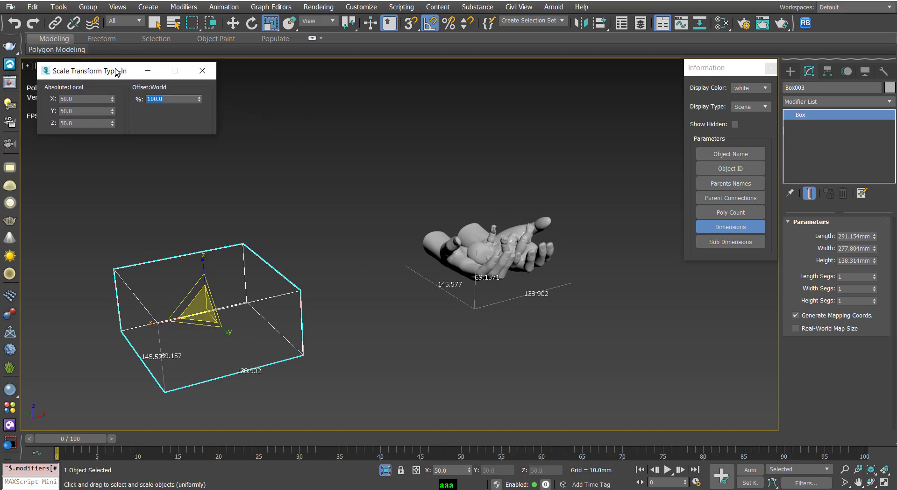
Slide Box003 to X -984.24 beside the hands, then exit Isolate Selection to show the elephant.
click(238, 27)
drag(250, 304, 477, 286)
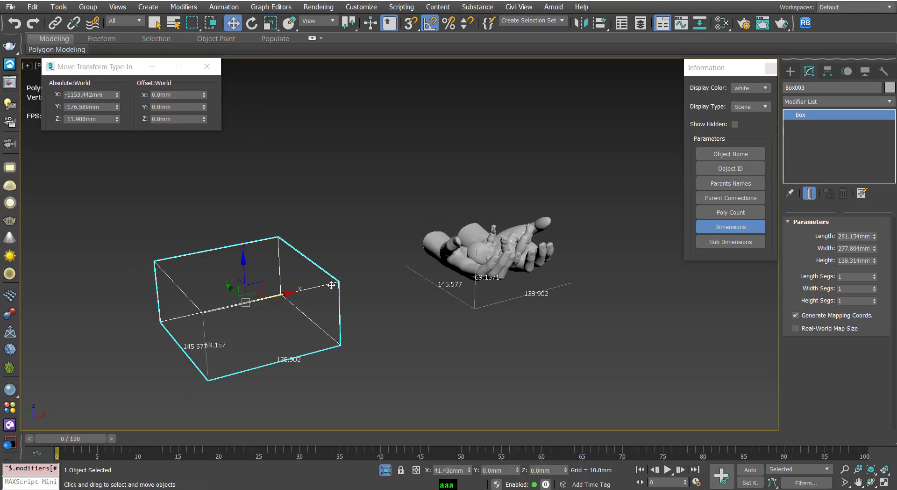
scroll(486, 306, up, 2)
alt+middle_drag(486, 306, 486, 315)
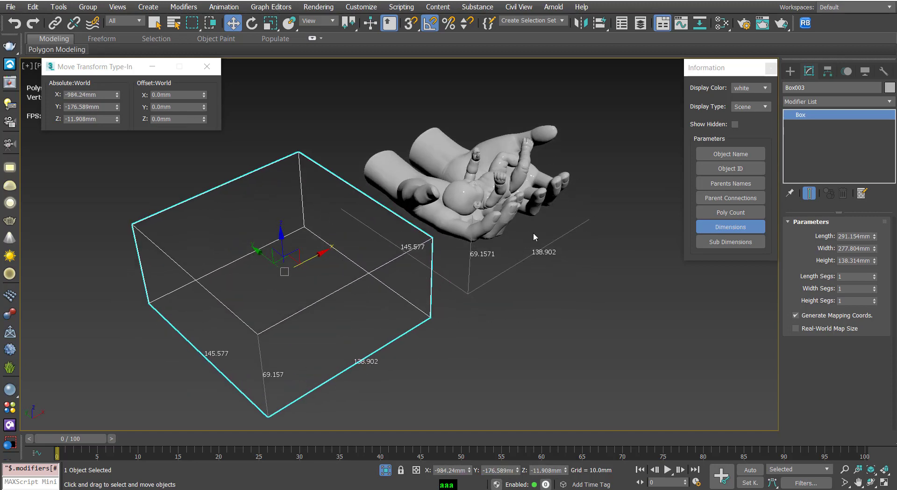
mouse_move(530, 254)
alt+middle_down()
mouse_move(503, 236)
mouse_move(518, 244)
alt+middle_up()
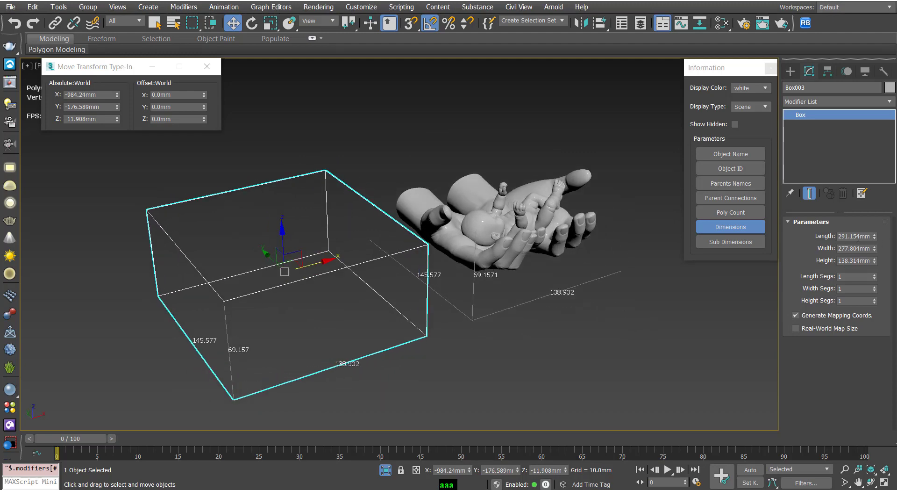
alt+middle_drag(483, 307, 484, 309)
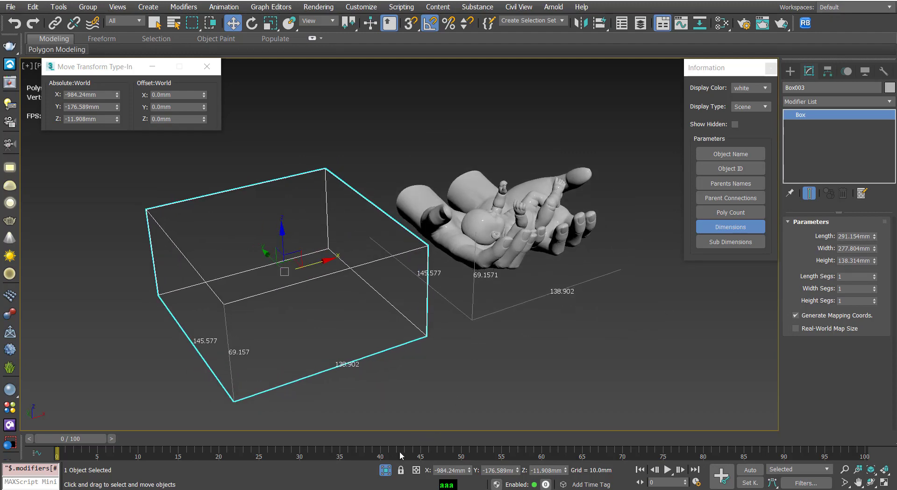
click(385, 470)
scroll(456, 250, up, 3)
Shrink the elephant to about 495.787 × 332.177 × 233.813 so it fits inside its reference box.
scroll(421, 251, up, 2)
click(398, 251)
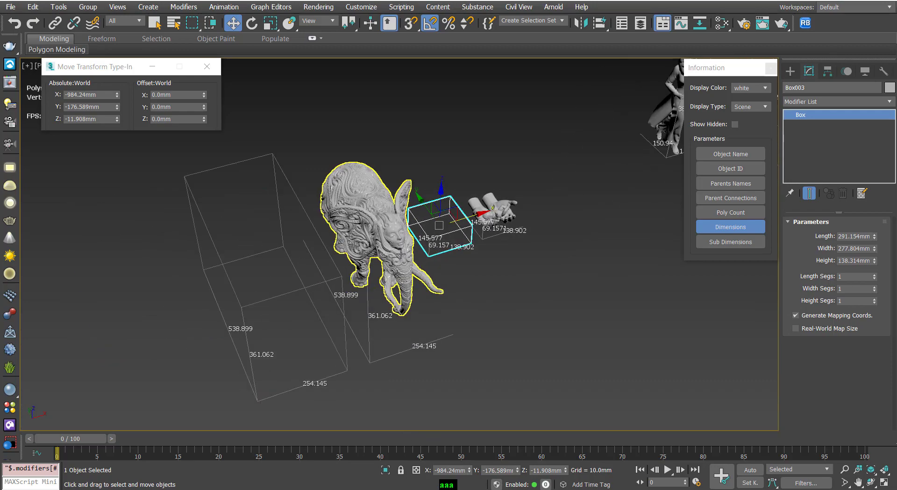
mouse_move(398, 251)
alt+middle_down()
mouse_move(440, 228)
mouse_move(299, 321)
alt+middle_up()
scroll(299, 321, up, 2)
scroll(310, 275, up, 1)
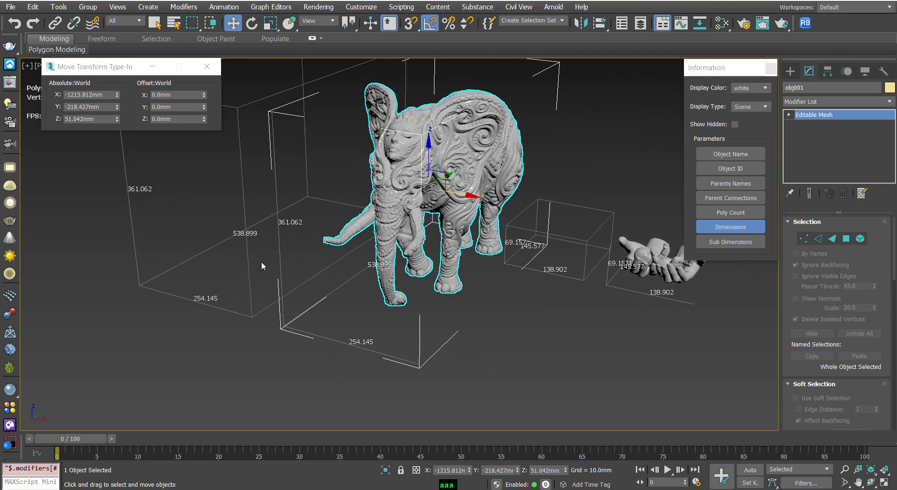
alt+middle_drag(333, 259, 387, 276)
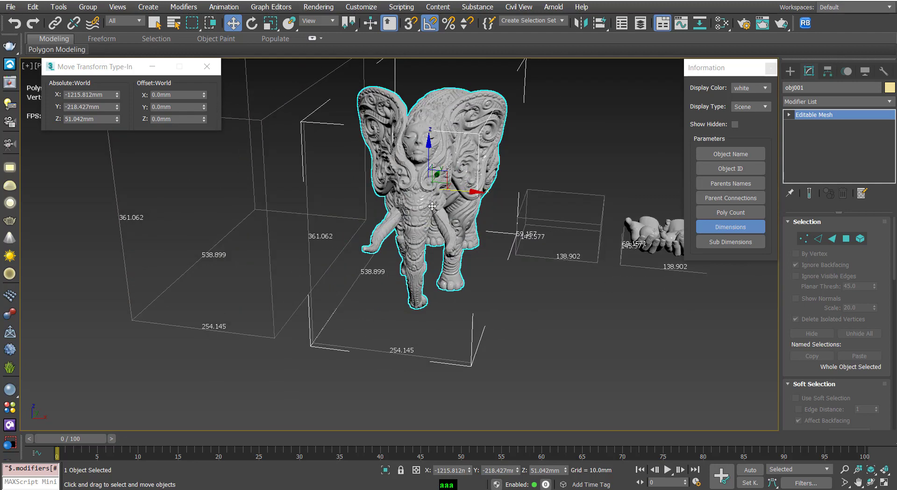
key(r)
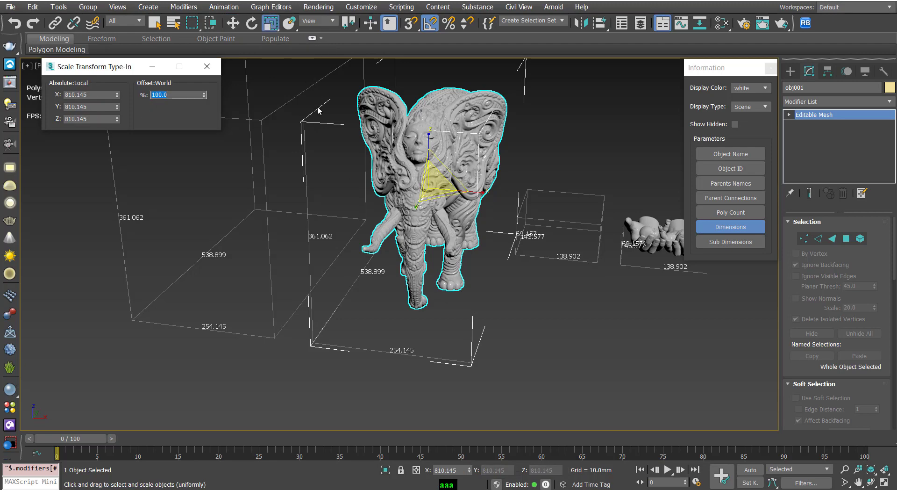
mouse_move(205, 96)
mouse_down()
mouse_move(230, 240)
mouse_move(236, 166)
mouse_move(238, 189)
mouse_up()
mouse_move(240, 211)
mouse_down()
mouse_move(259, 41)
mouse_move(260, 124)
mouse_up()
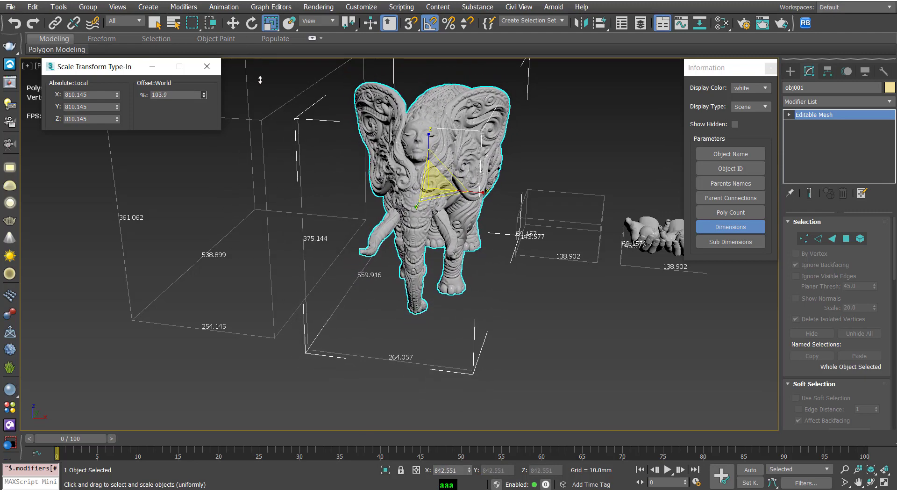
key(w)
scroll(356, 161, down, 3)
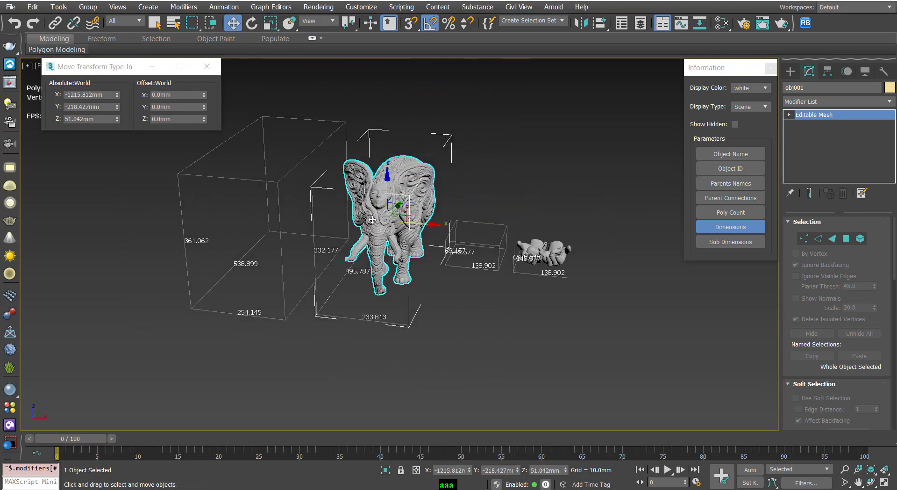
alt+middle_drag(407, 217, 386, 223)
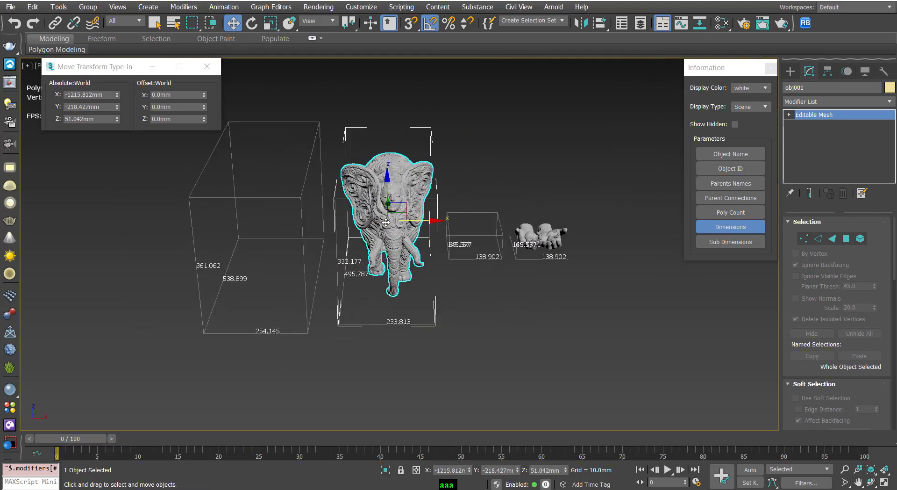